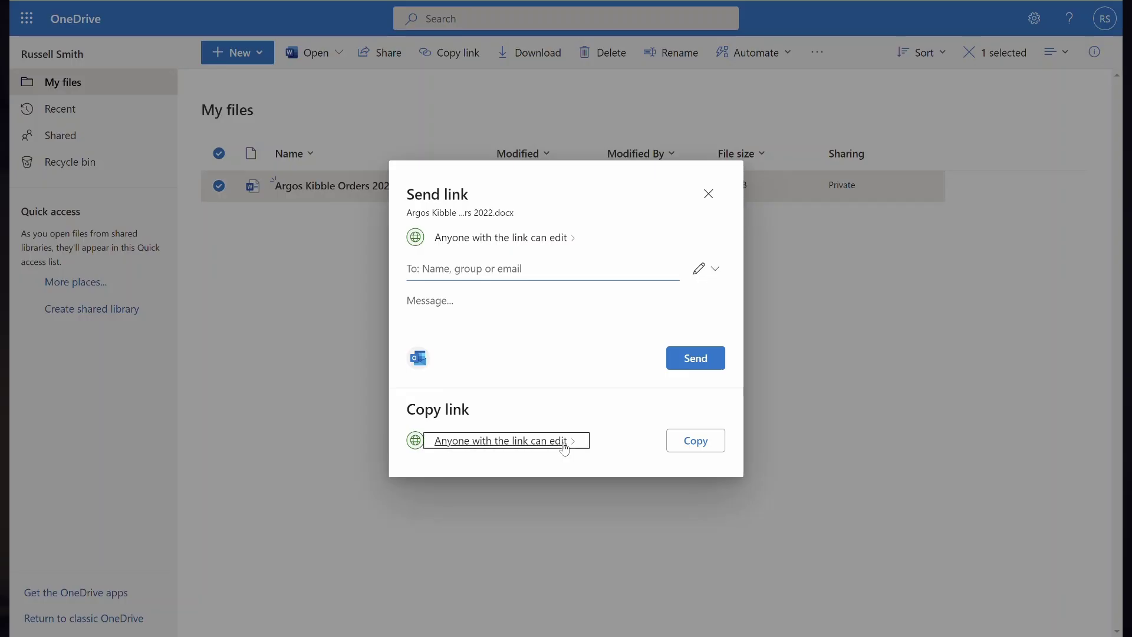
Step: Change the Argos Kibble Orders 2022.docx link to Specific people and add one colleague as recipient
left_click(518, 293)
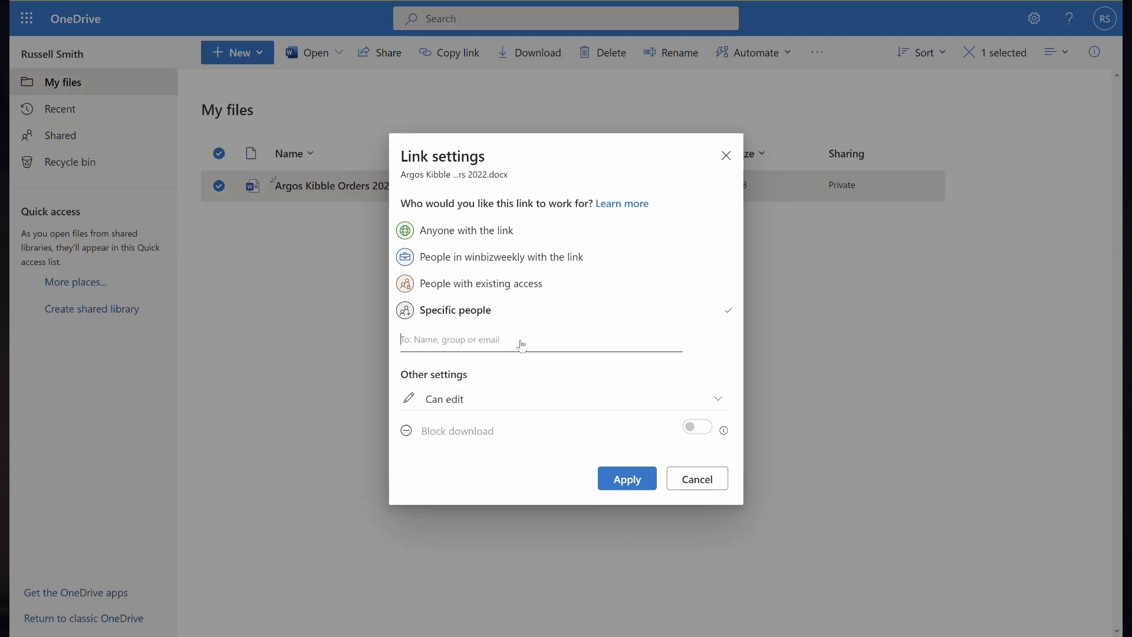
type("ar")
key("Return")
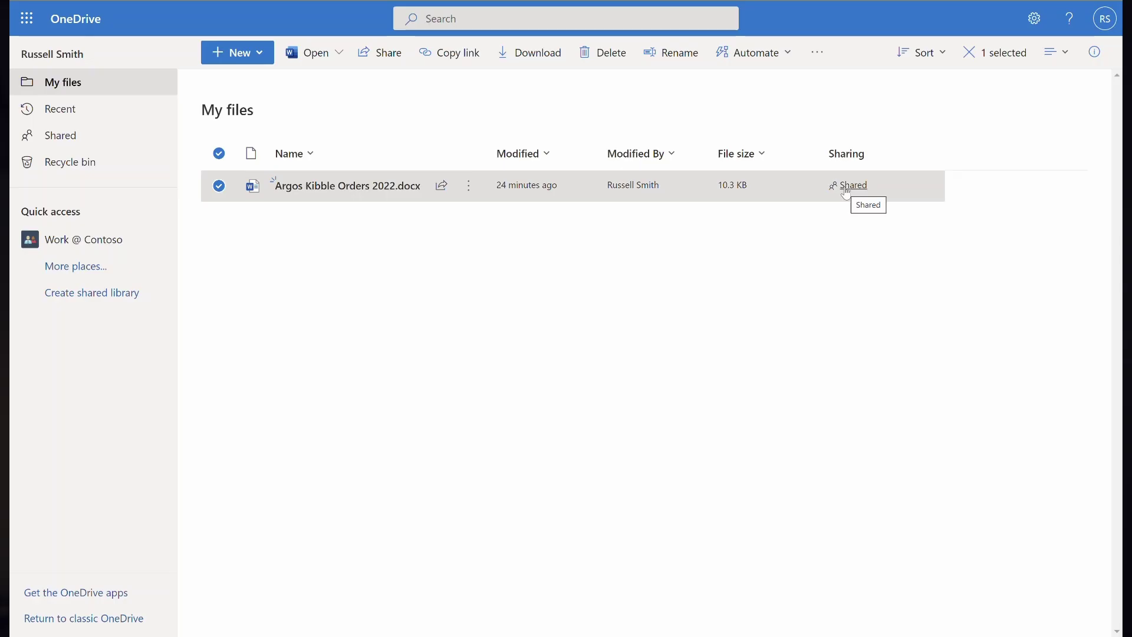
Step: Open Manage access for Argos Kibble Orders 2022.docx from its Shared status to stop sharing it
left_click(847, 188)
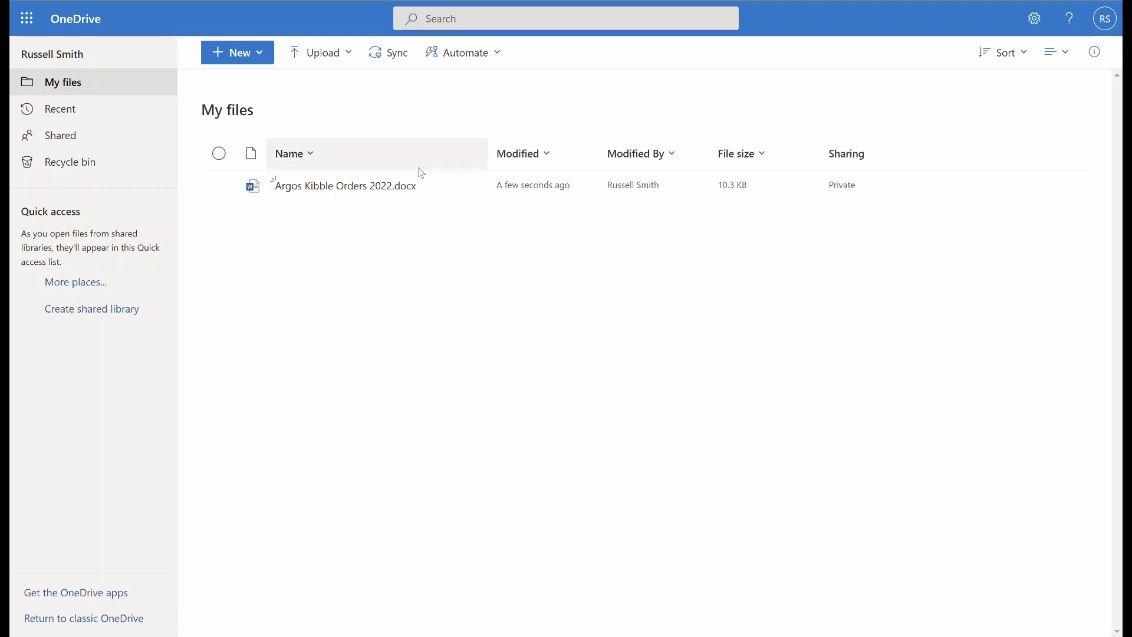
Step: Choose Share from the More actions menu of Argos Kibble Orders 2022.docx
mouse_move(441, 190)
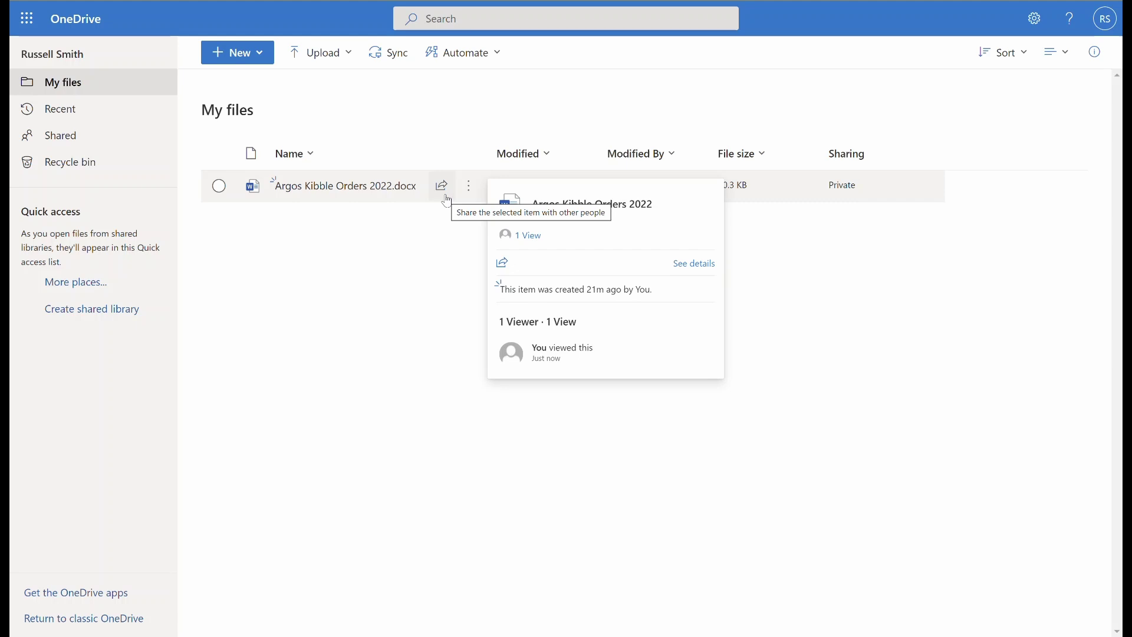
left_click(469, 189)
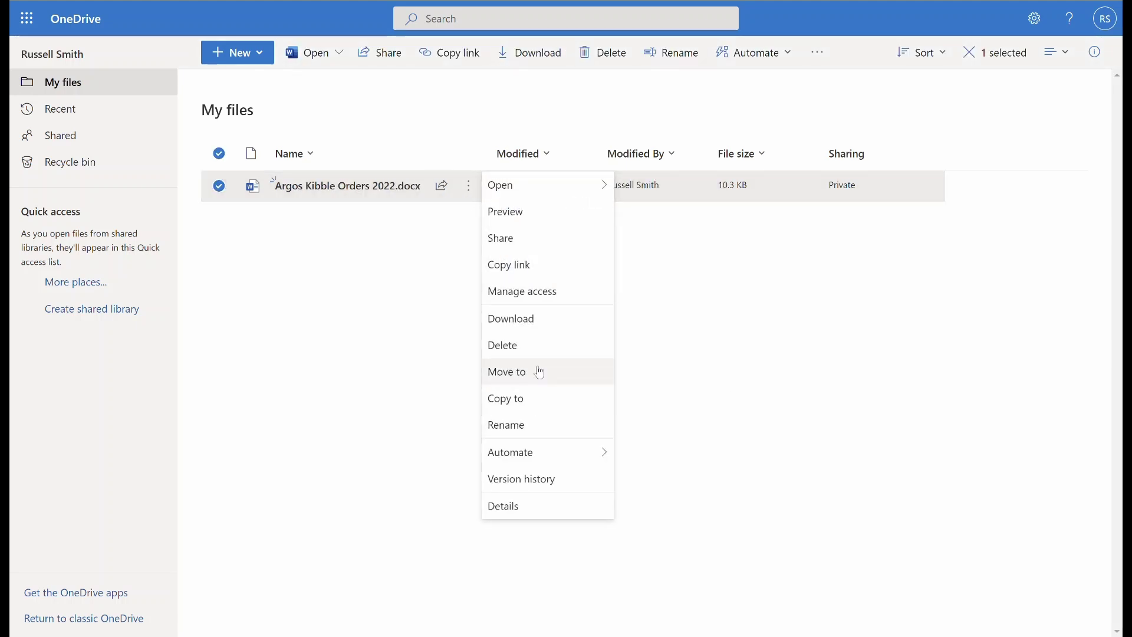
left_click(552, 242)
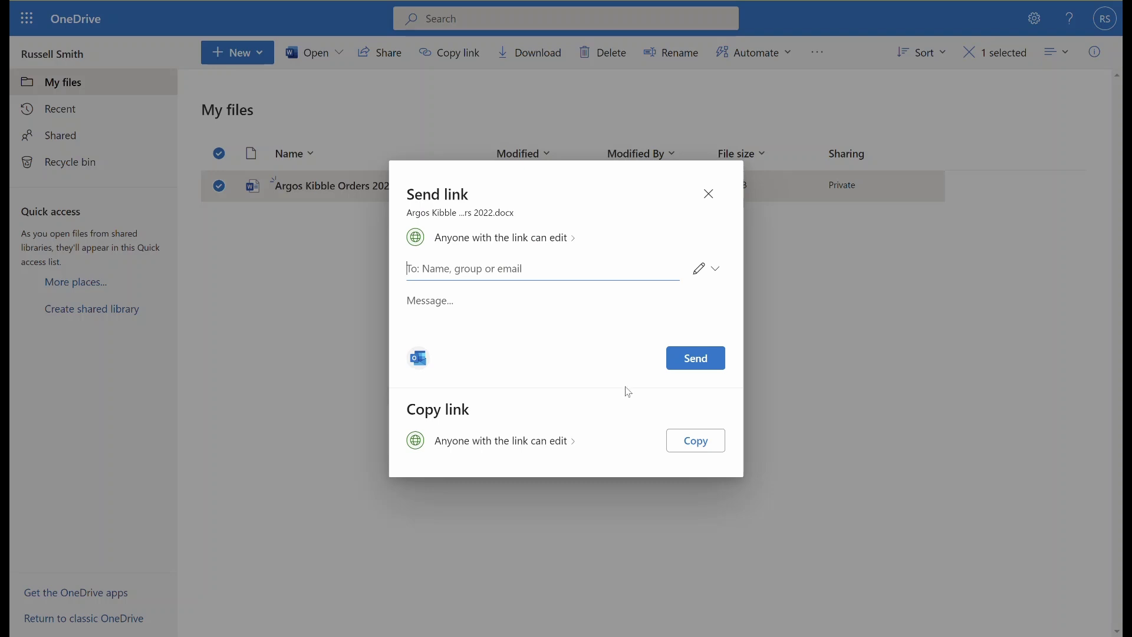
Step: In Link settings, limit the link to one specific colleague with Can view permission
left_click(565, 450)
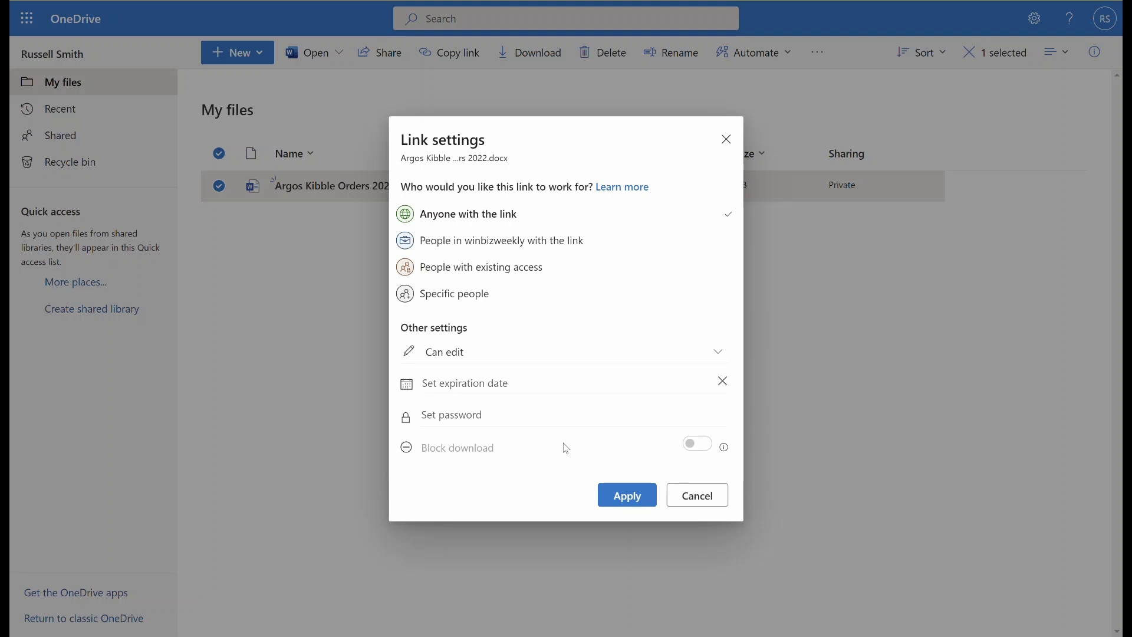
left_click(545, 242)
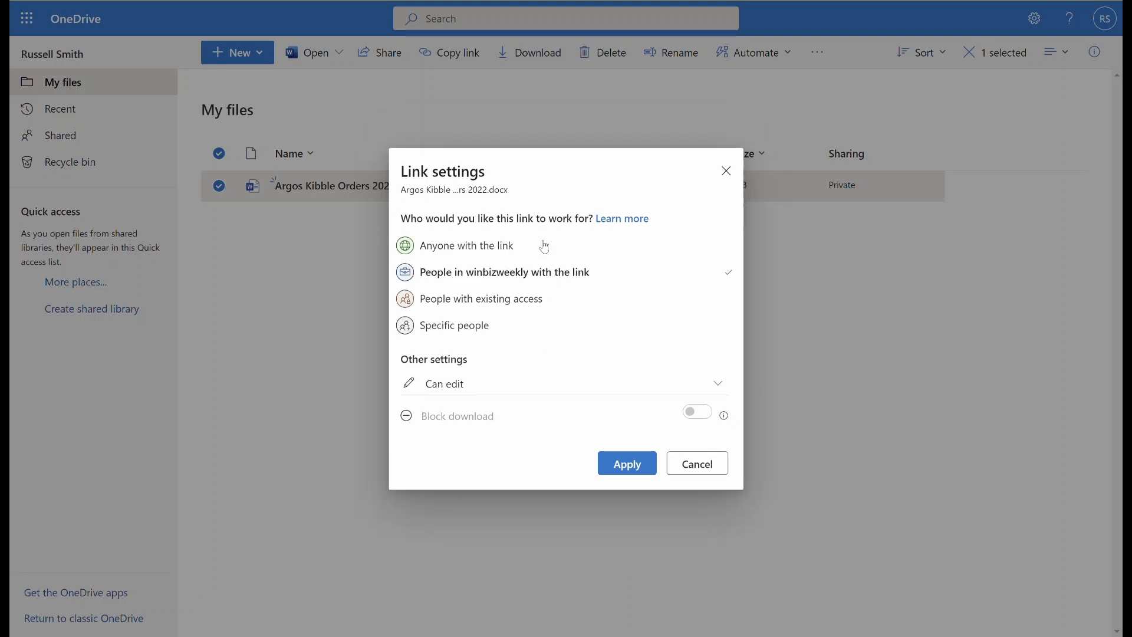
left_click(465, 338)
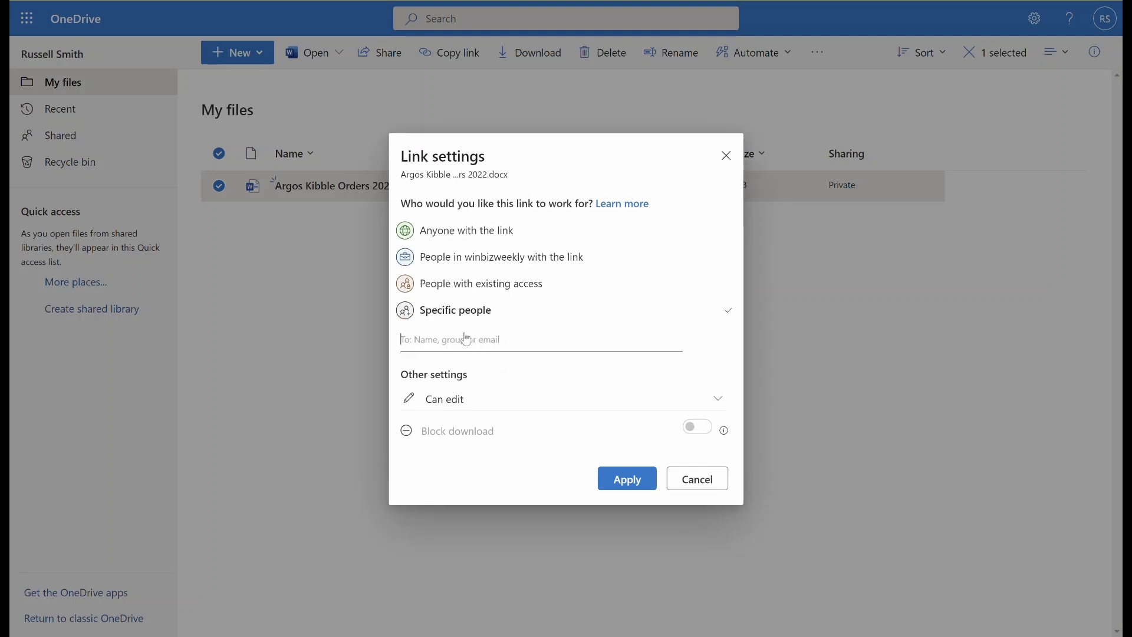
type("argo")
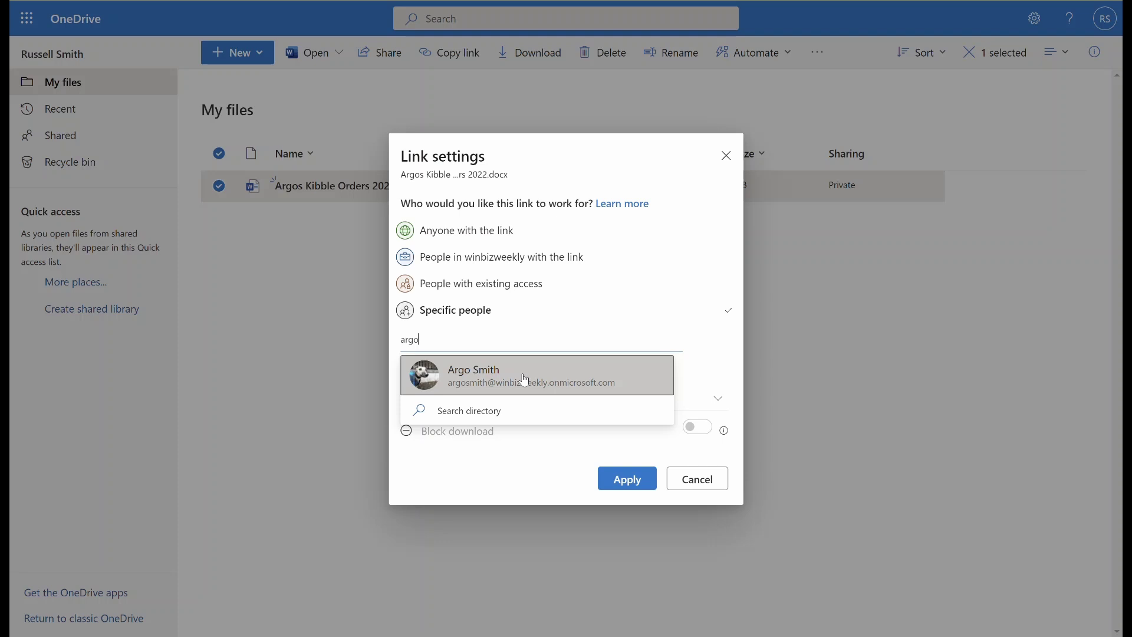
left_click(524, 378)
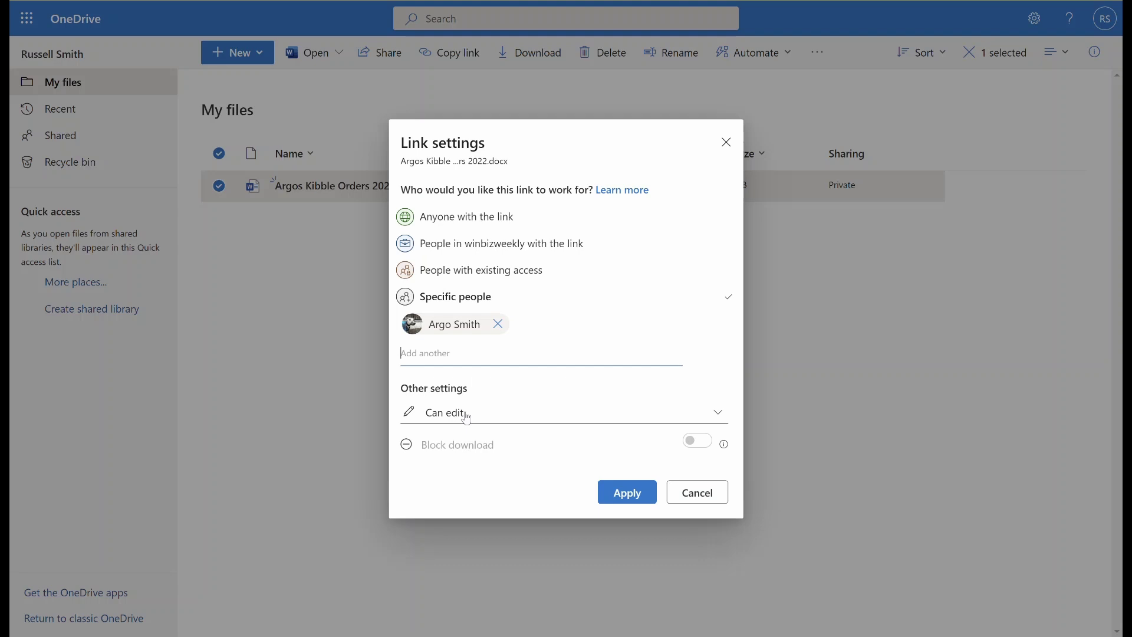
left_click(714, 416)
left_click(508, 525)
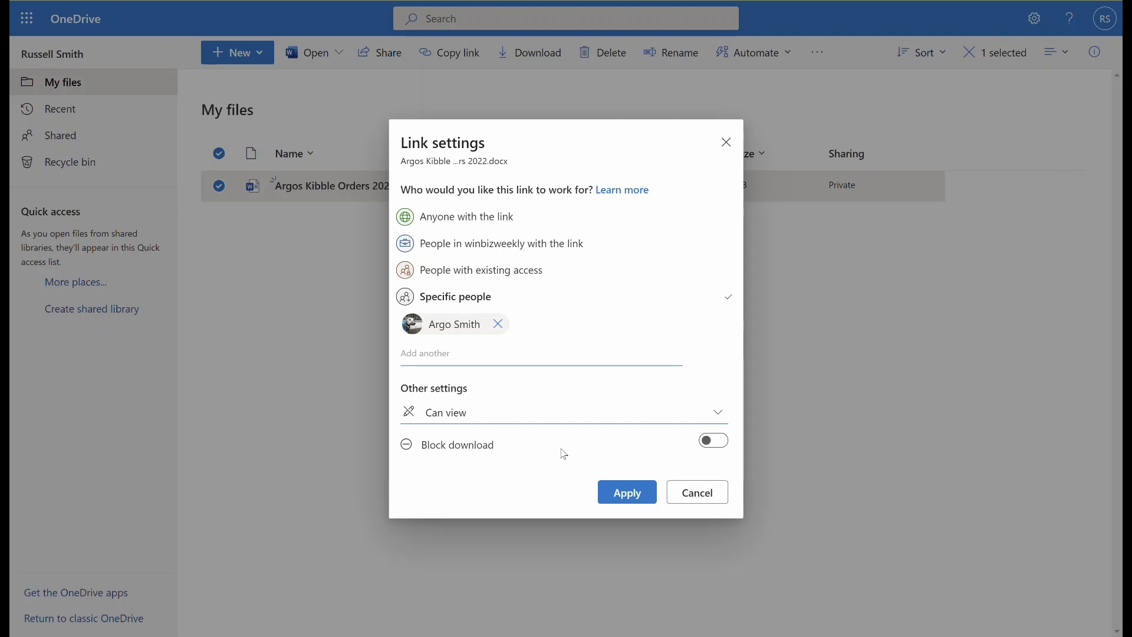
Step: Apply the view-only link and dismiss the 'Link copied' confirmation
left_click(646, 494)
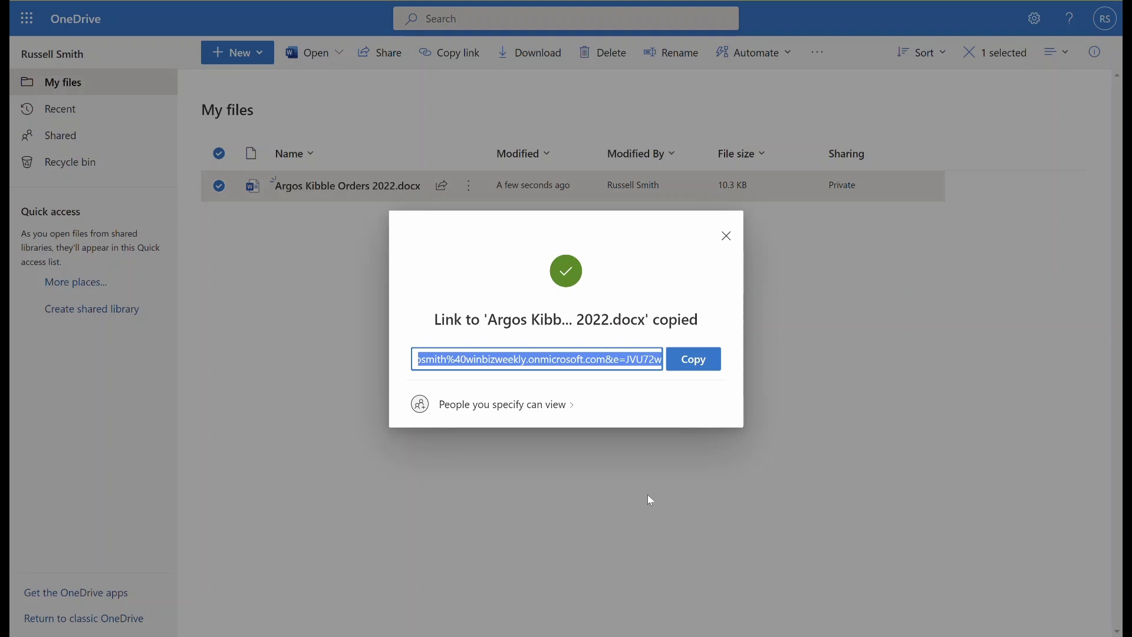
left_click(725, 236)
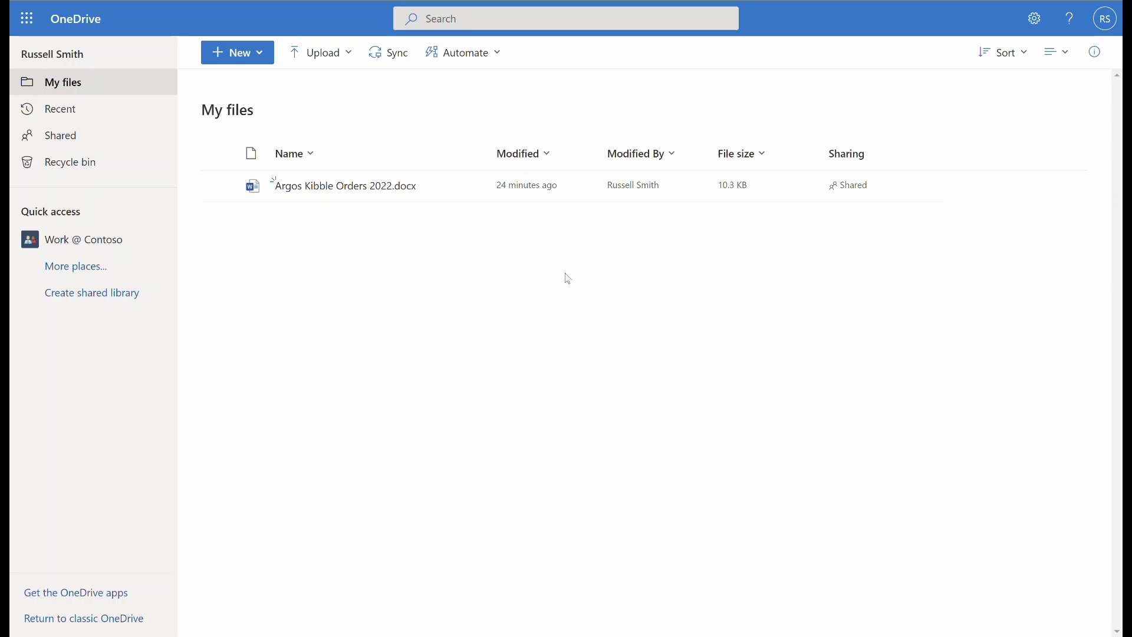
left_click(873, 191)
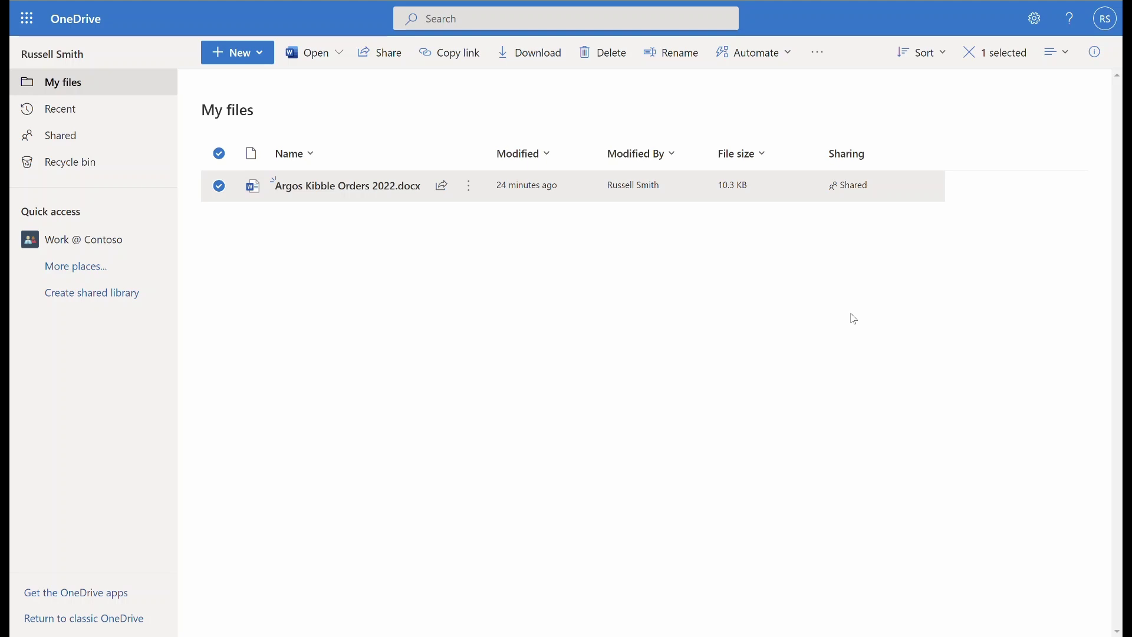
left_click(854, 186)
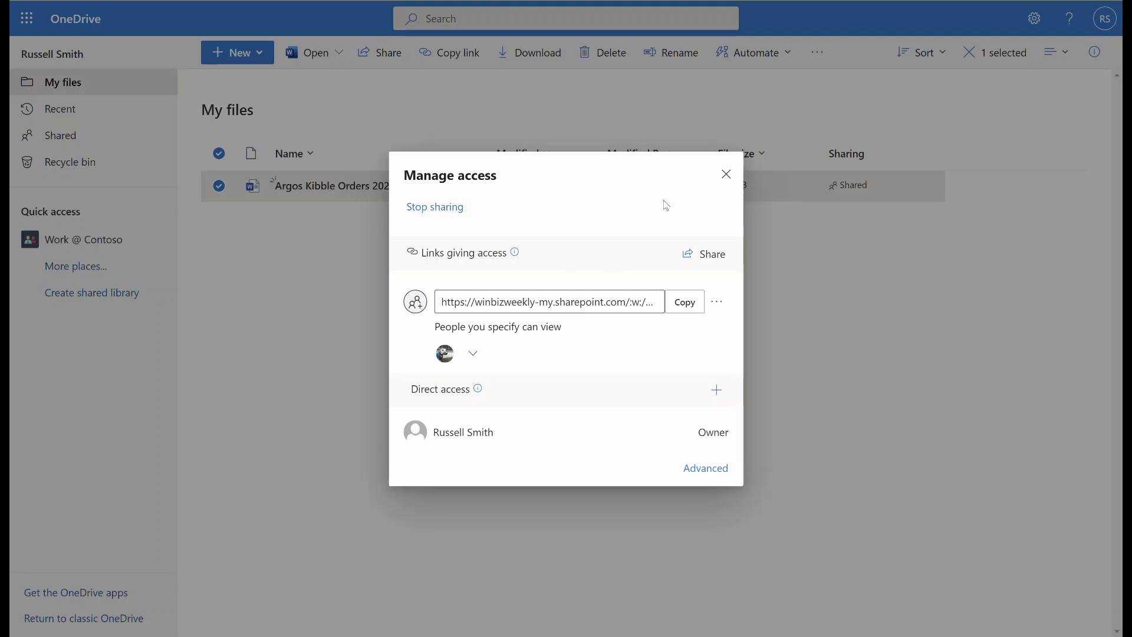
left_click(717, 303)
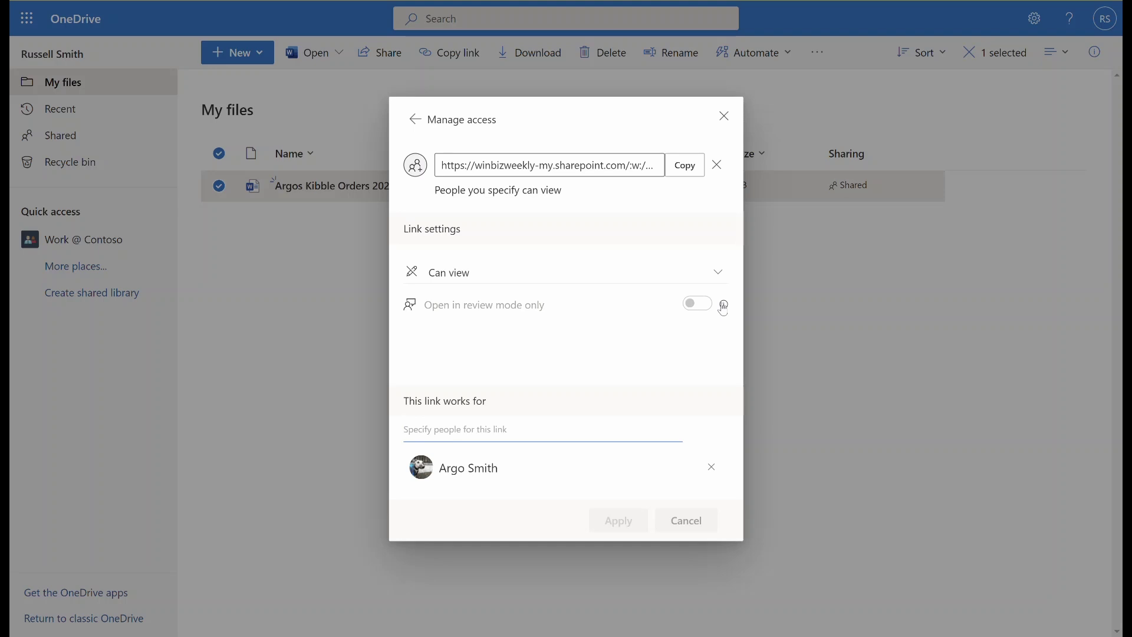
left_click(849, 311)
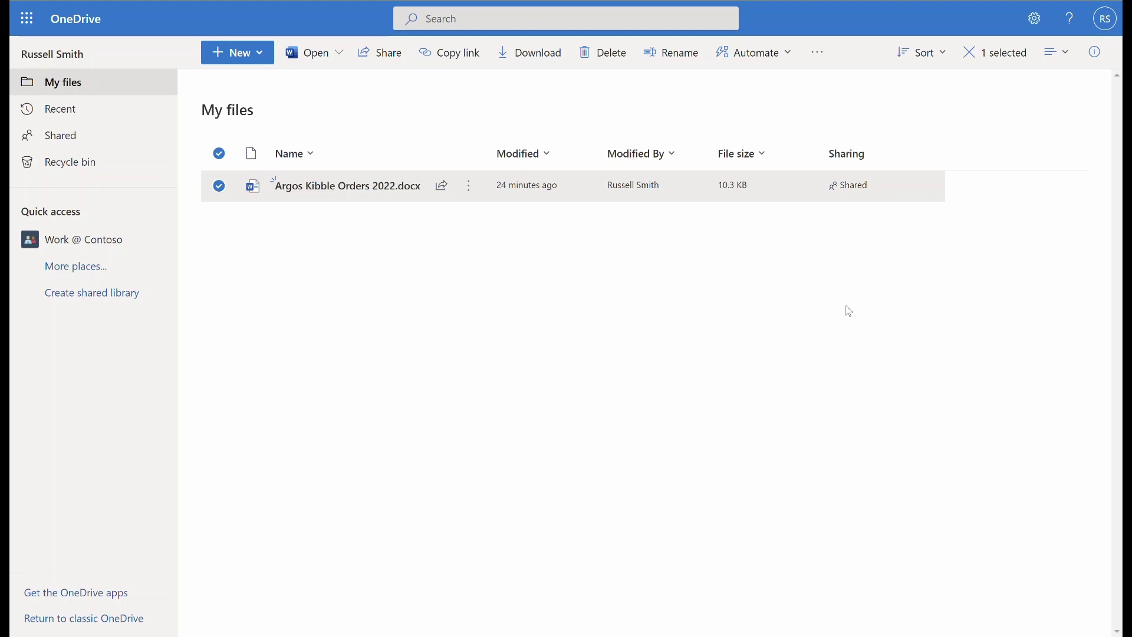
Step: Copy the edit link, then apply and copy a Can review link for people in winbizweekly
left_click(442, 185)
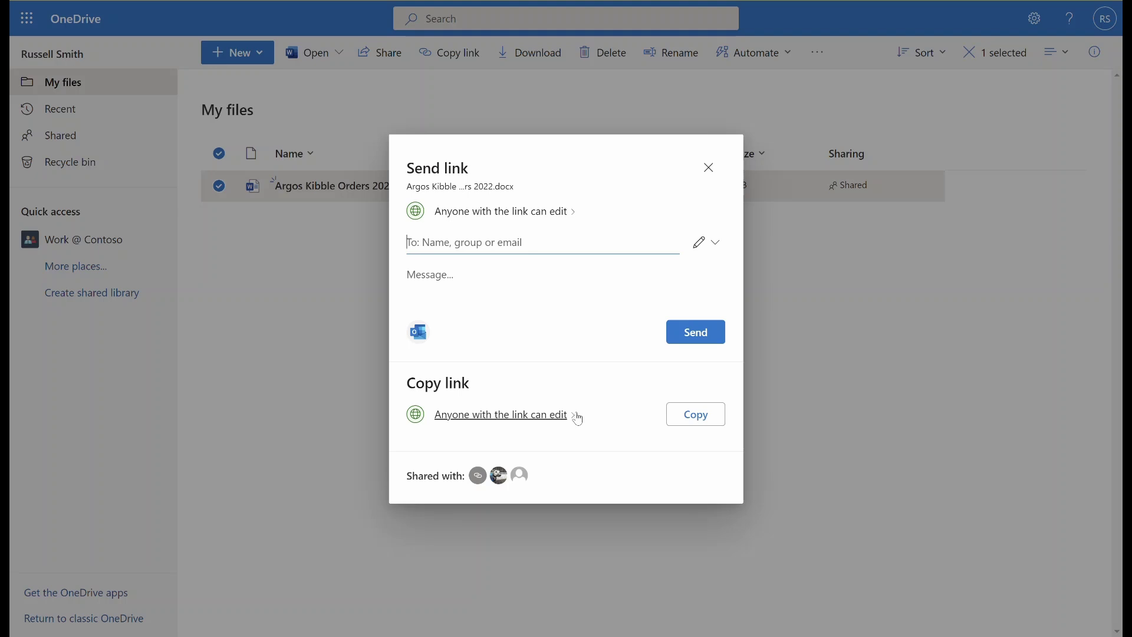
left_click(706, 425)
left_click(543, 411)
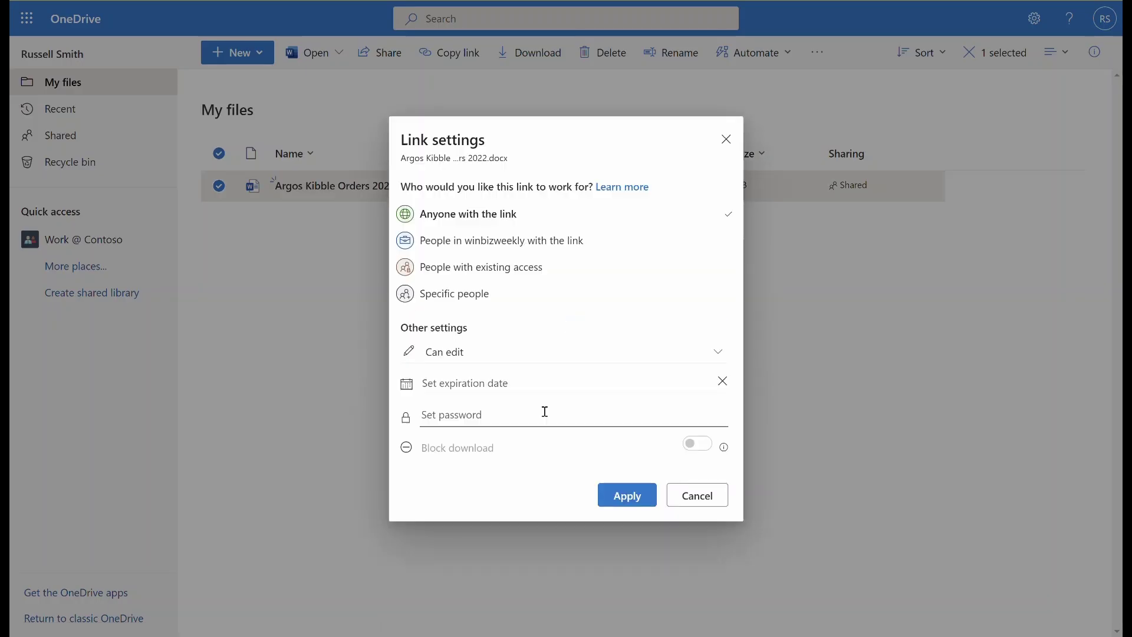
left_click(493, 250)
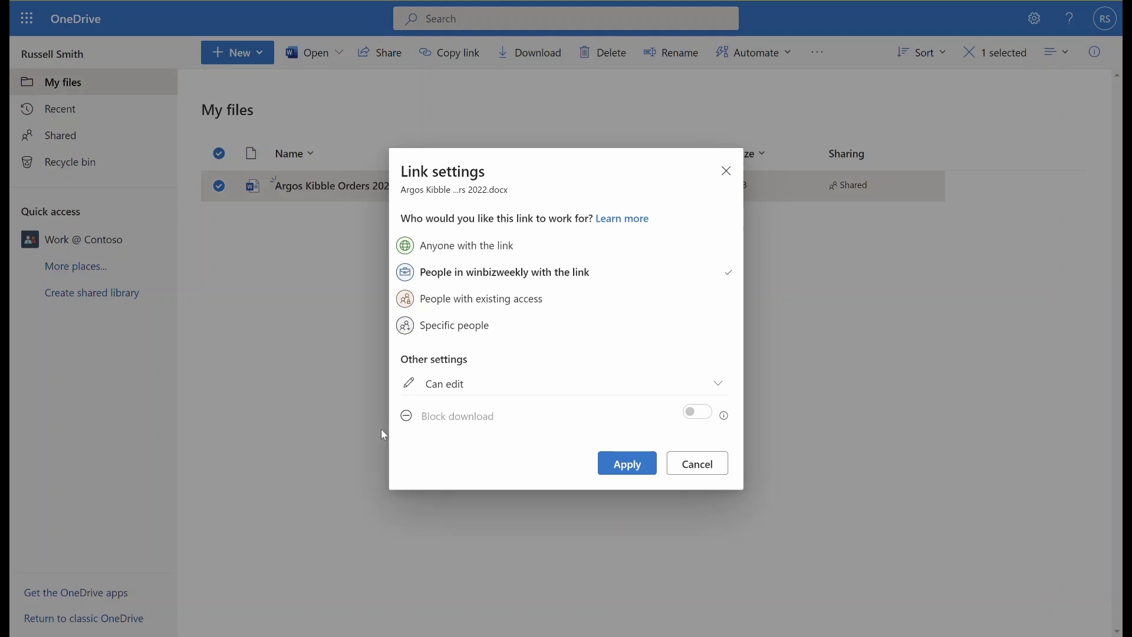
left_click(459, 378)
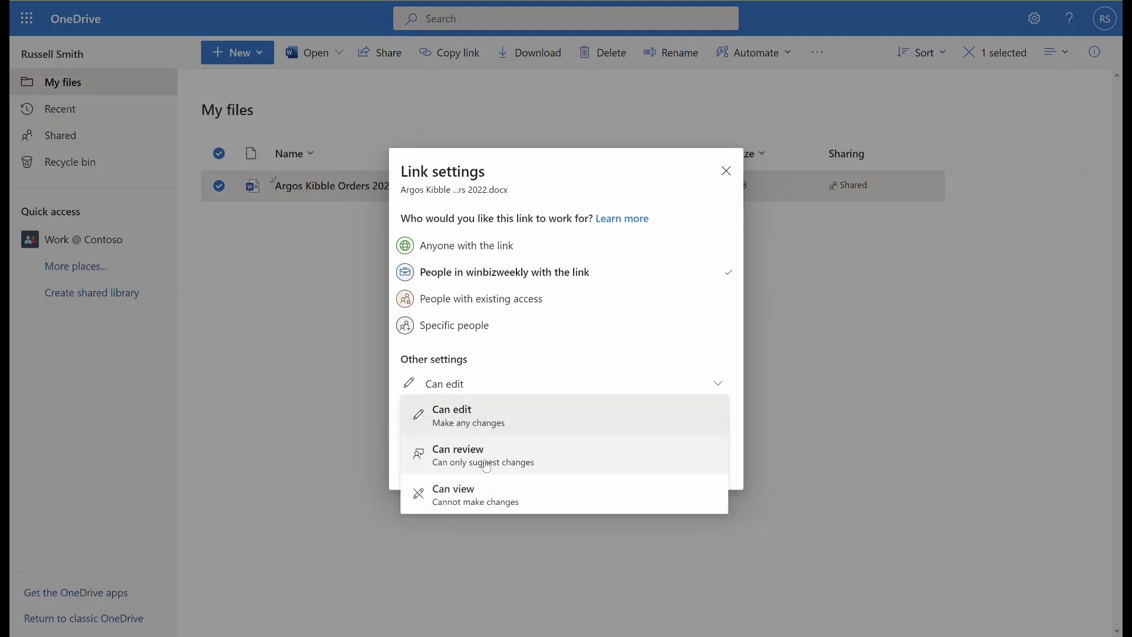
left_click(537, 458)
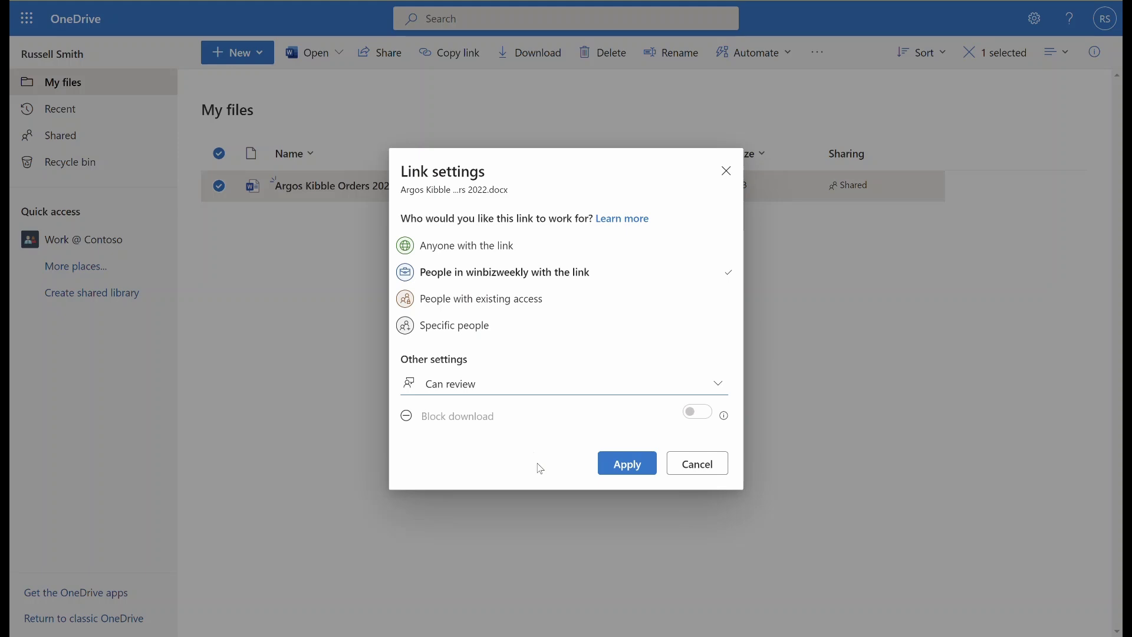
left_click(620, 464)
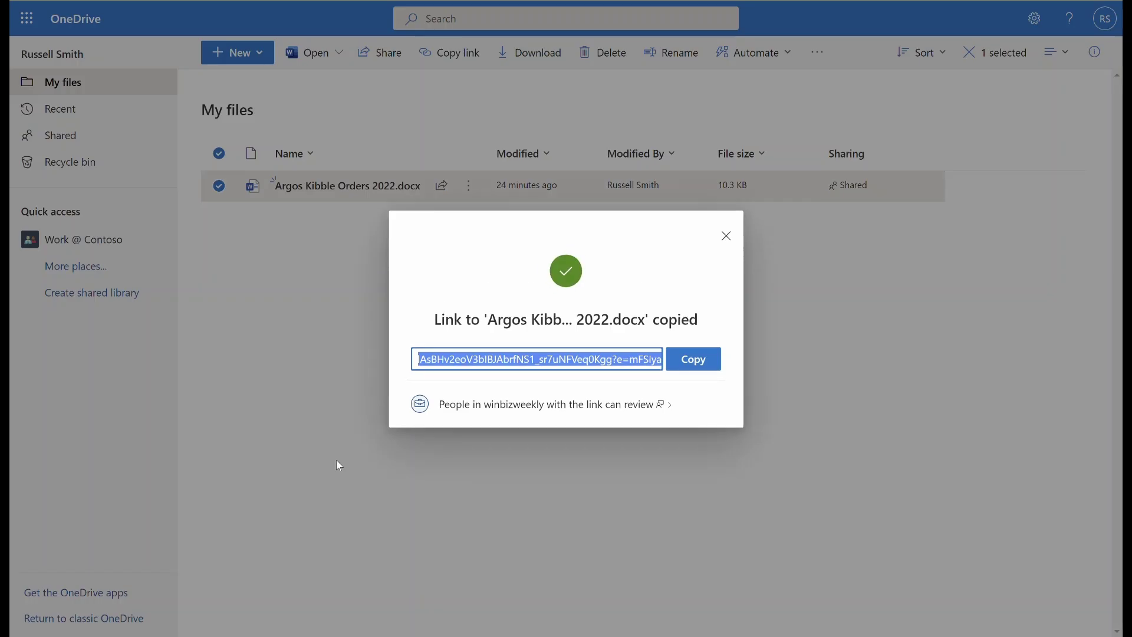
left_click(339, 466)
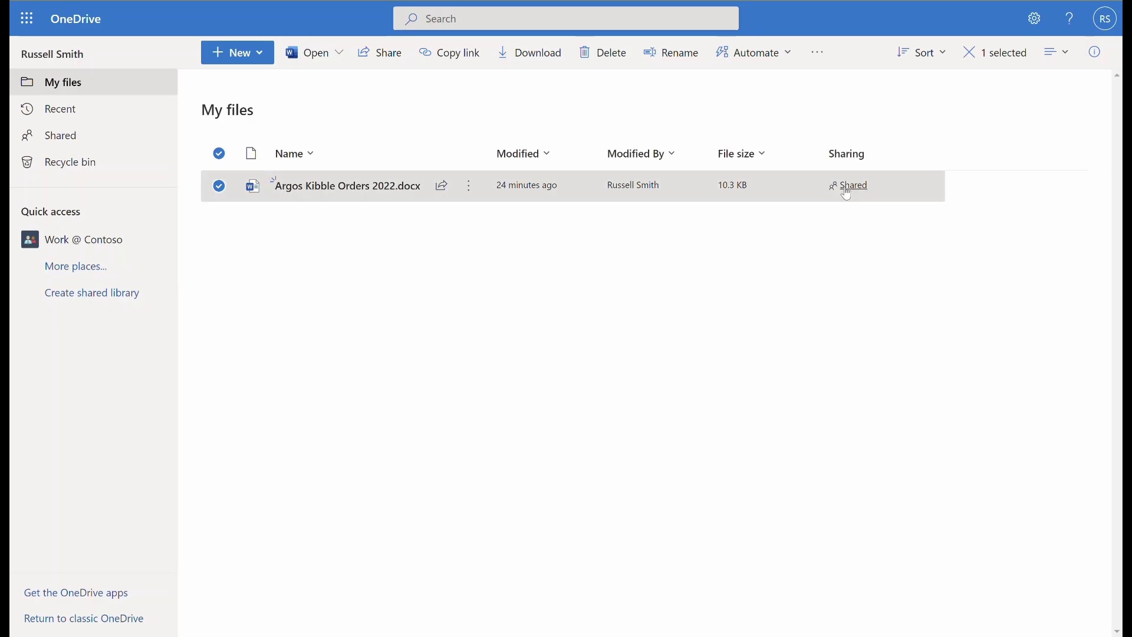
left_click(847, 185)
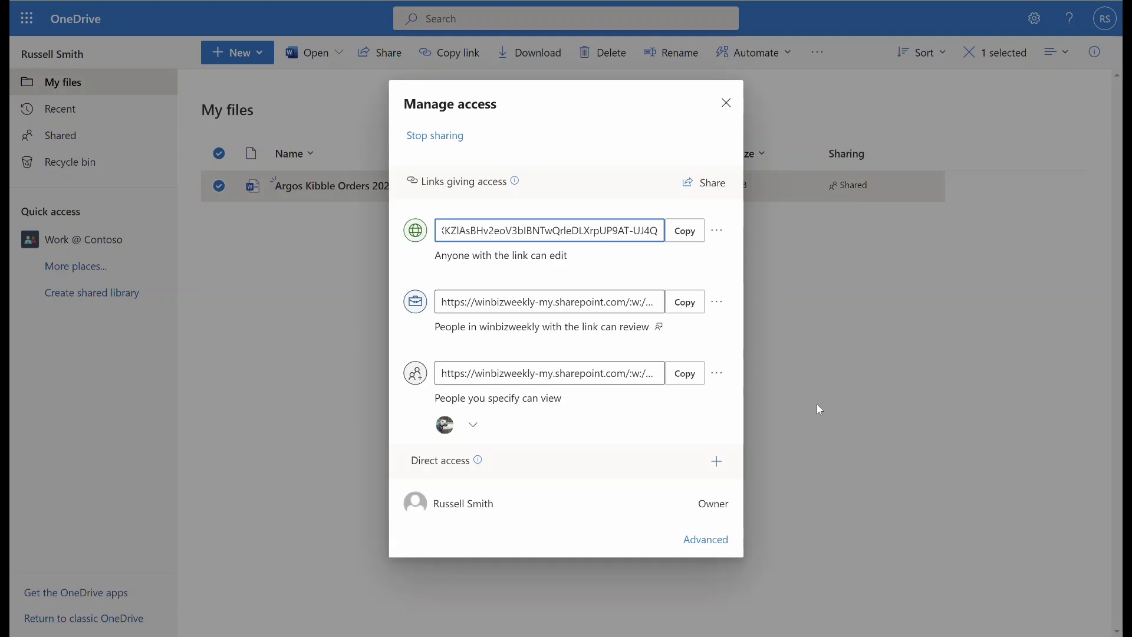
left_click(818, 409)
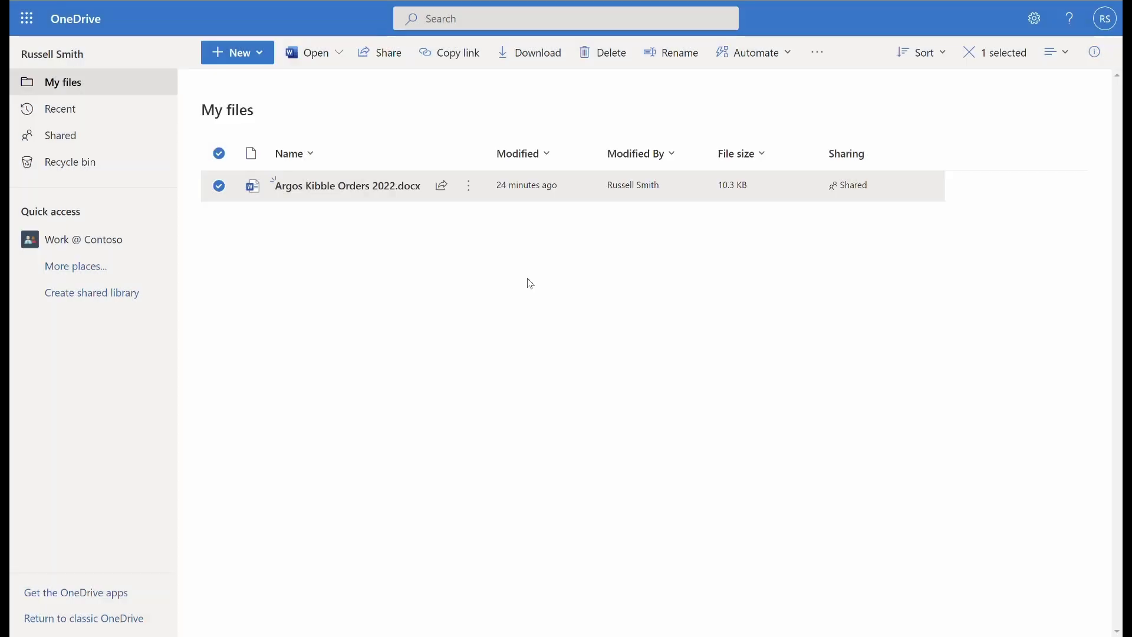
Step: View the Word document's Details pane with its sharing links, then deselect the file
left_click(468, 186)
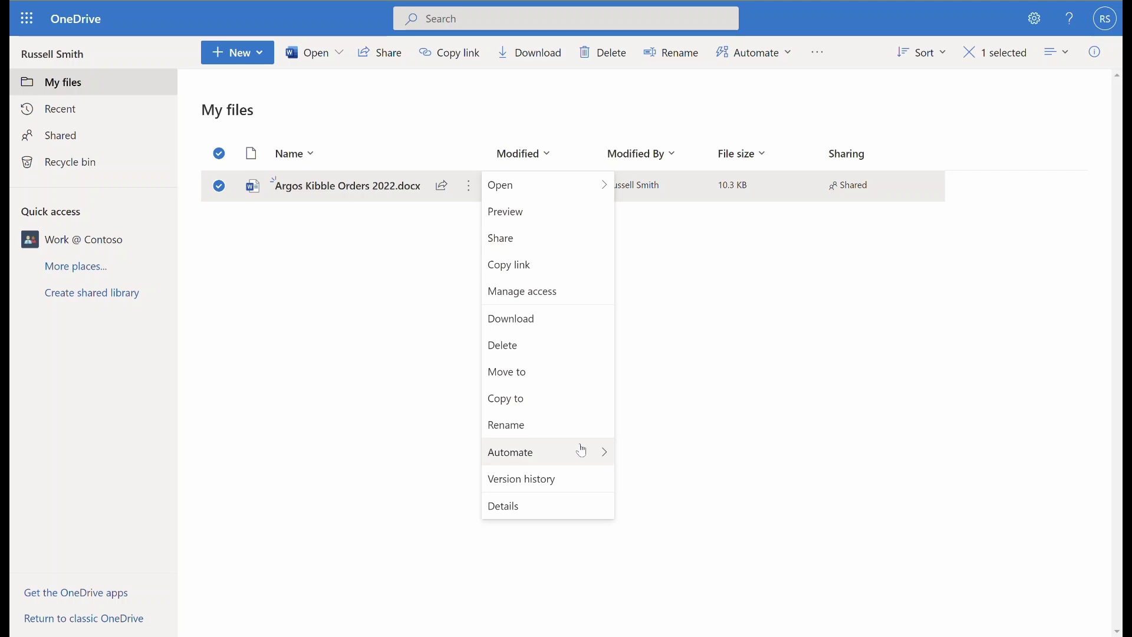
left_click(565, 506)
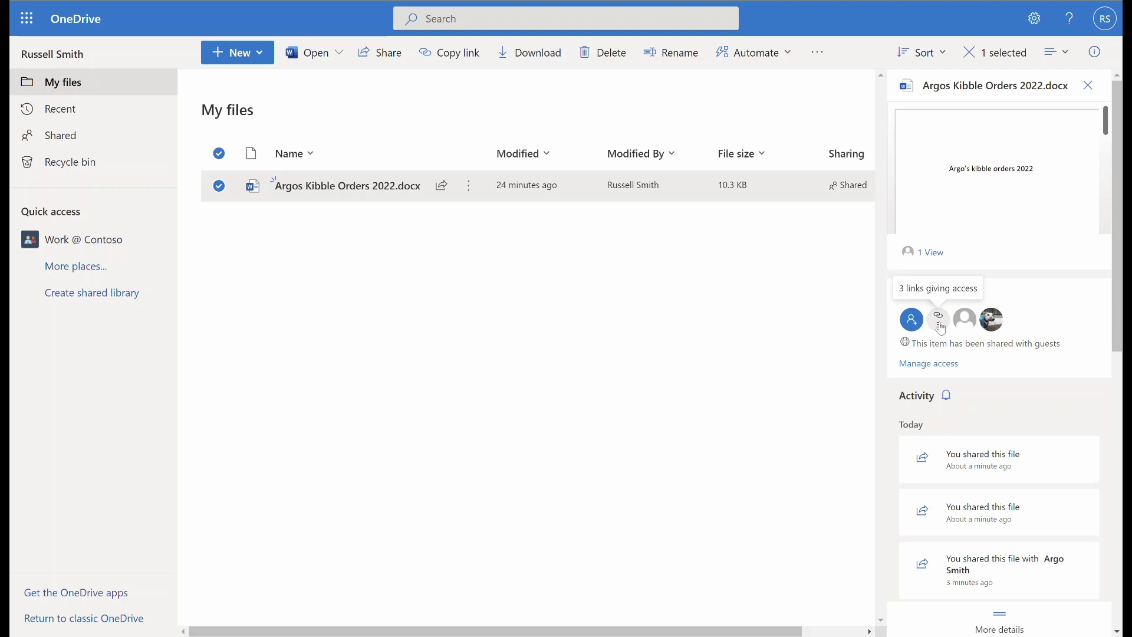
left_click(525, 323)
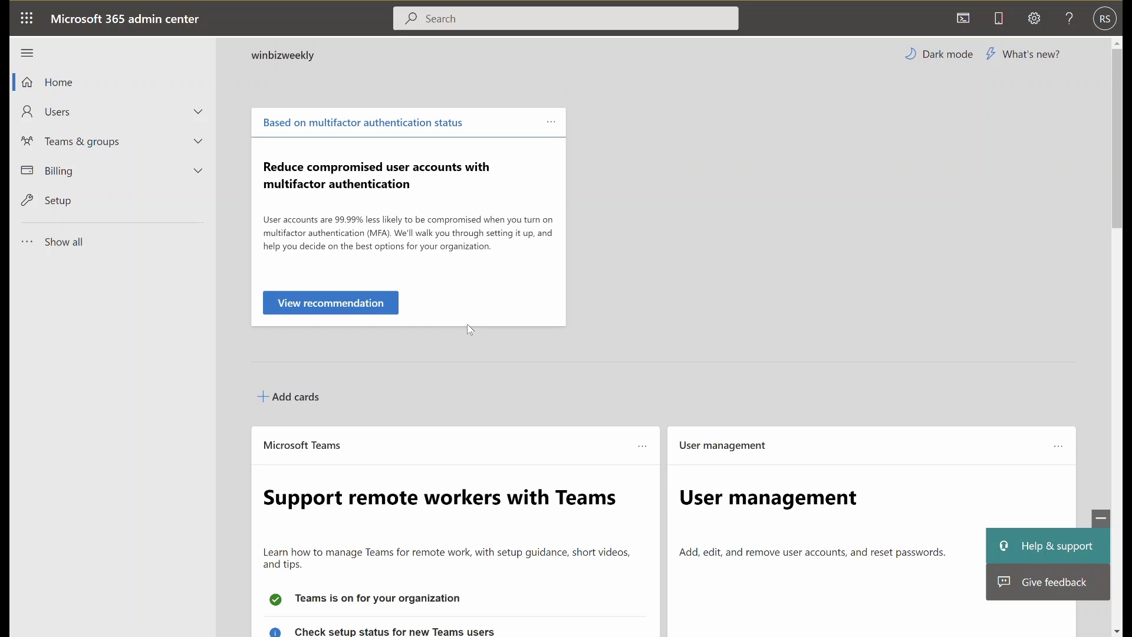
Step: Expand Show all in the admin navigation and scroll down to the SharePoint admin center
left_click(27, 244)
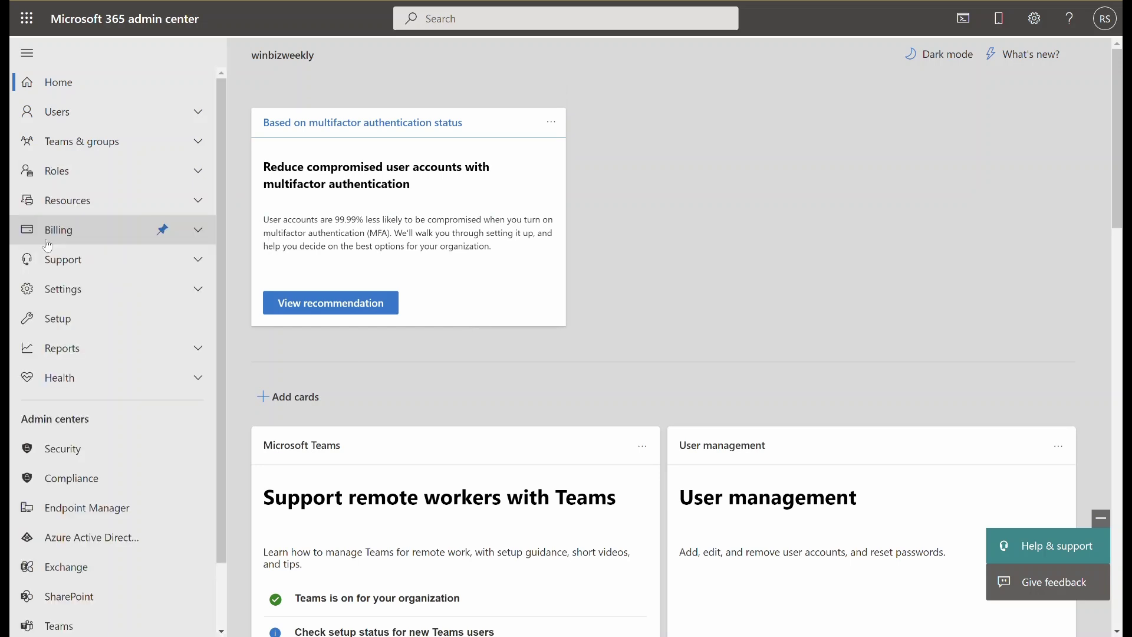
scroll(118, 513, "down", 1)
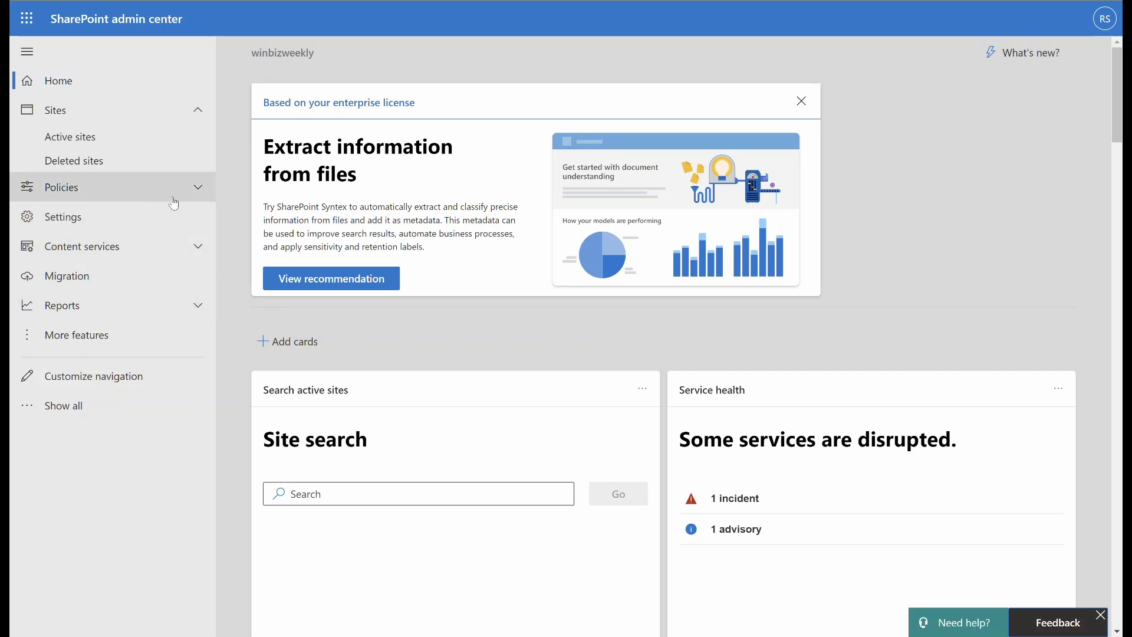
Step: Expand Policies and open the Sharing page
left_click(199, 197)
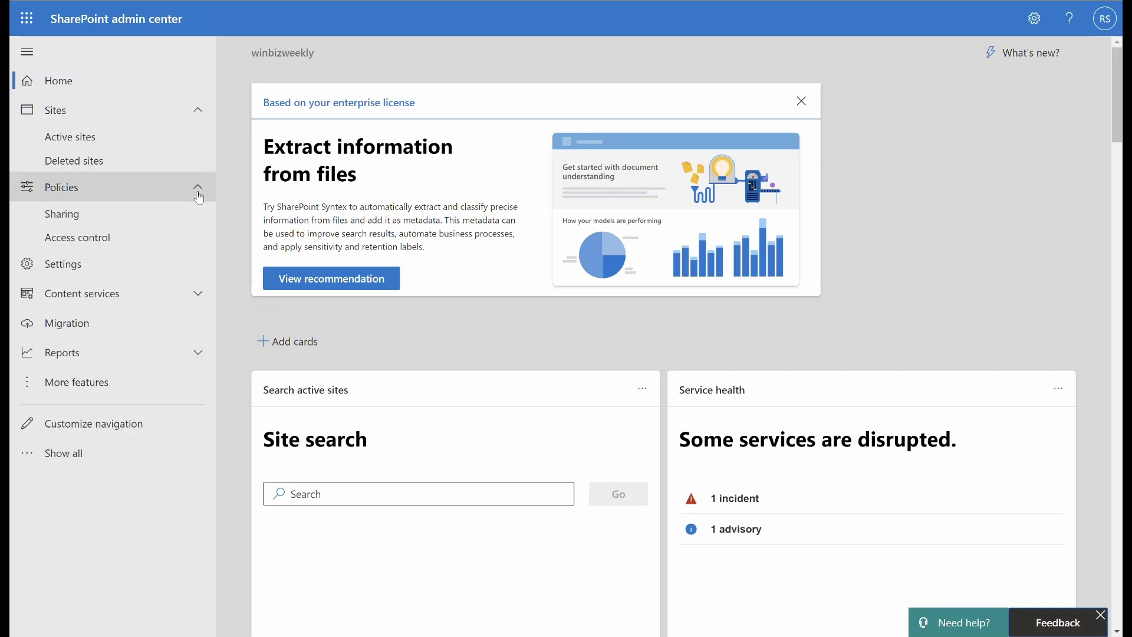
left_click(96, 212)
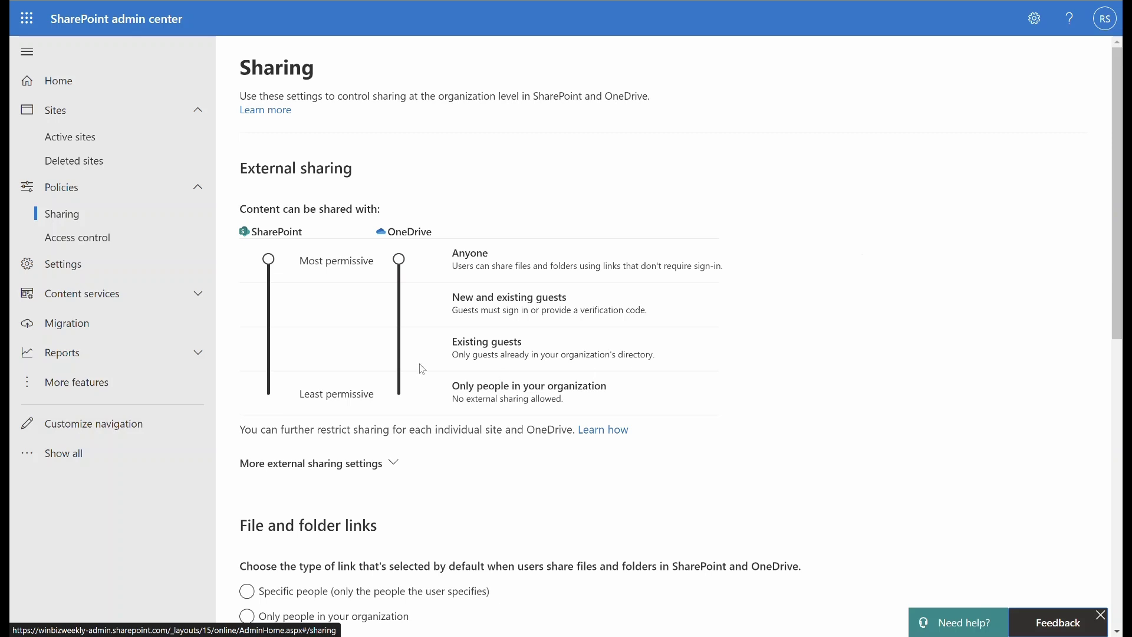
left_click(405, 311)
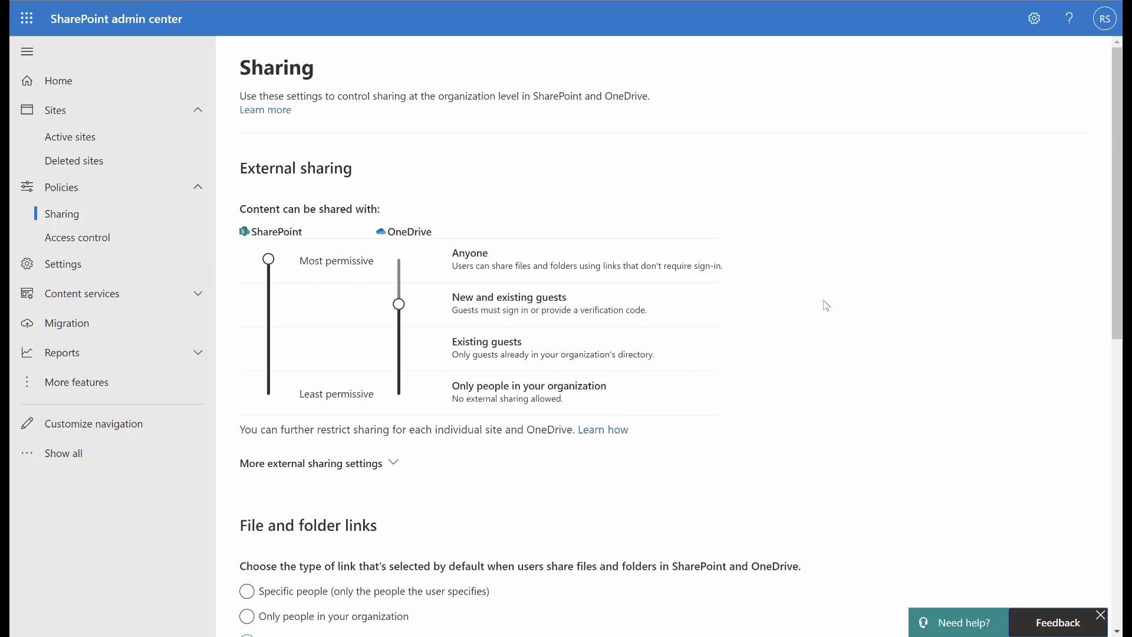
key("Down")
key("Down")
key("Home")
Step: Expand More external sharing settings and leave 'Guests must sign in using the same account' unchecked
left_click(391, 465)
scroll(839, 321, "down", 3)
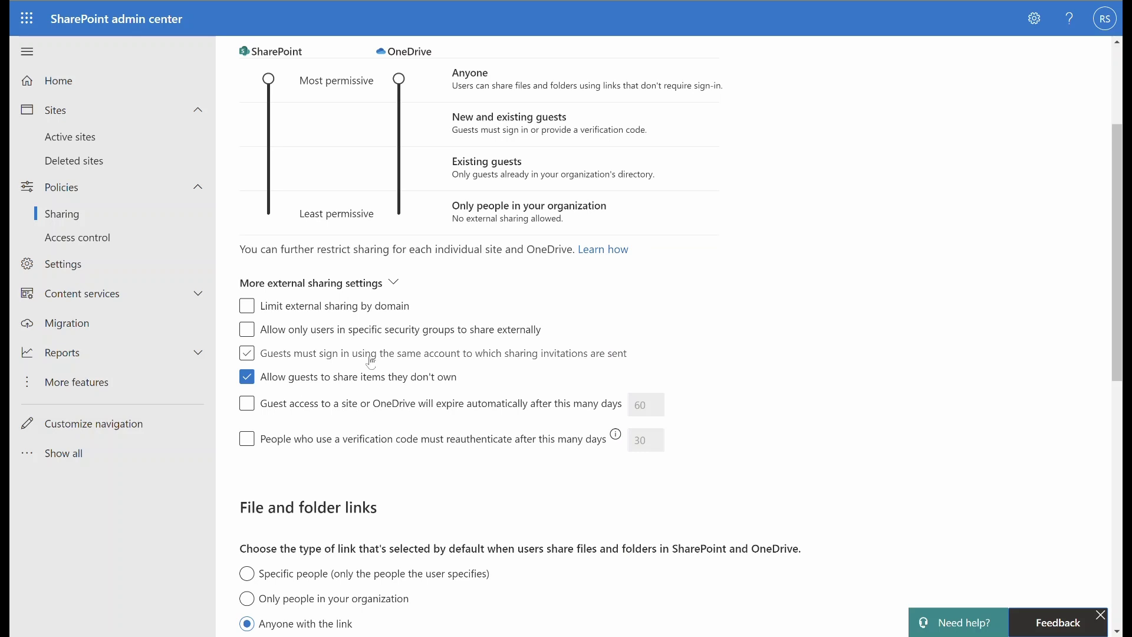
left_click(248, 354)
left_click(275, 356)
scroll(796, 328, "down", 2)
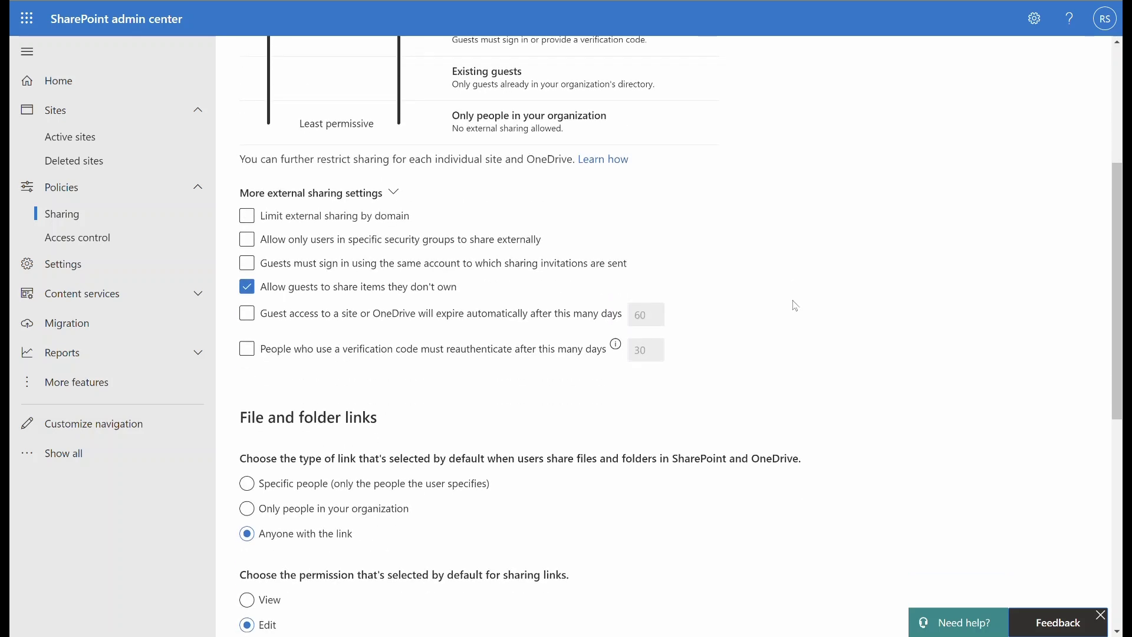
scroll(794, 305, "up", 2)
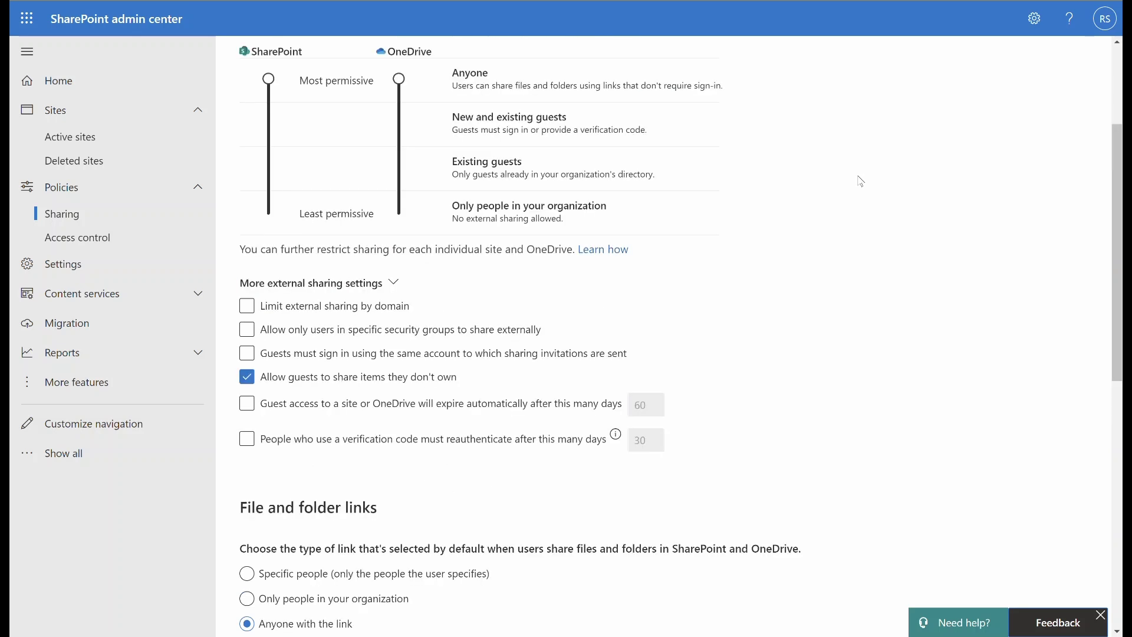
scroll(715, 405, "down", 5)
scroll(716, 404, "up", 3)
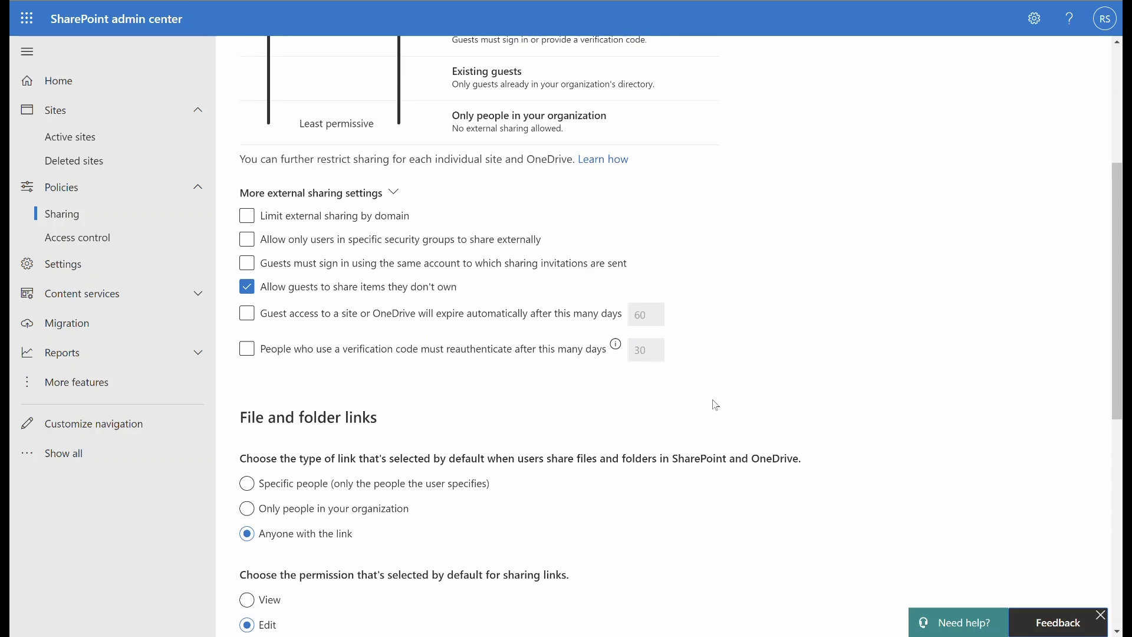
scroll(715, 405, "down", 6)
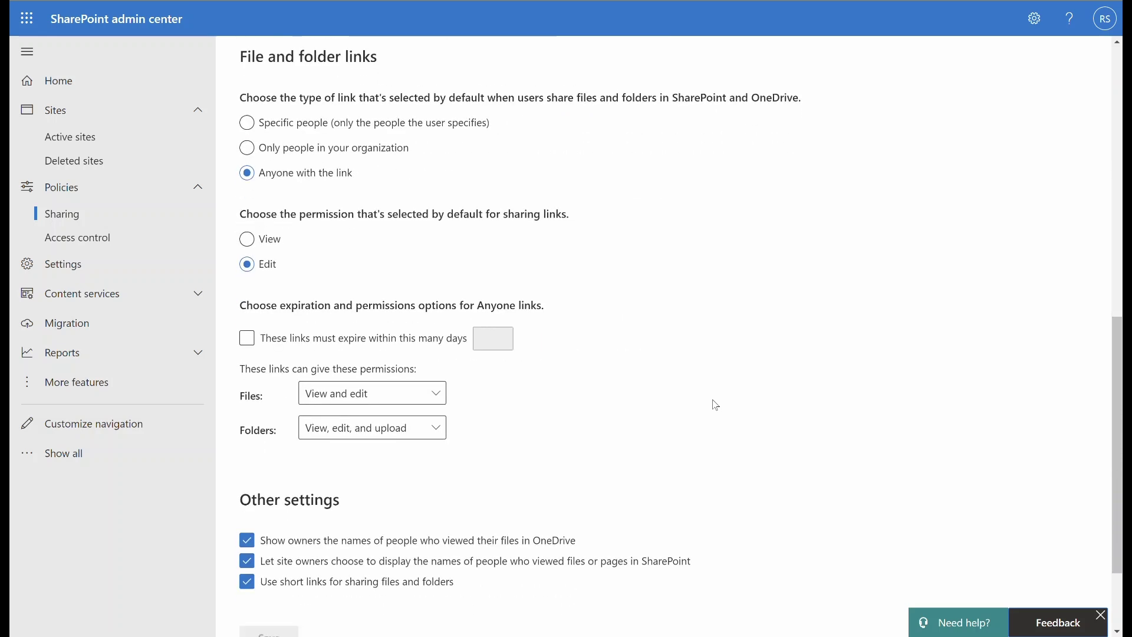